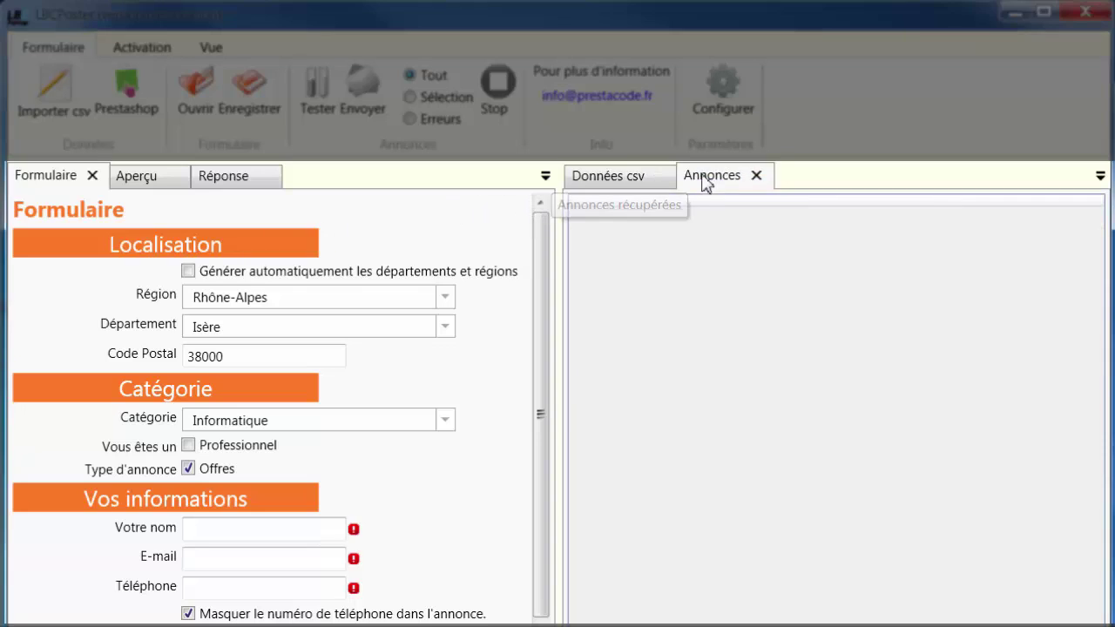
Step: Dock the Annonces pane with the Aperçu and Réponse tabs and the Formulaire pane below Données csv
left_click_drag(705, 182, 284, 485)
left_click_drag(145, 170, 857, 521)
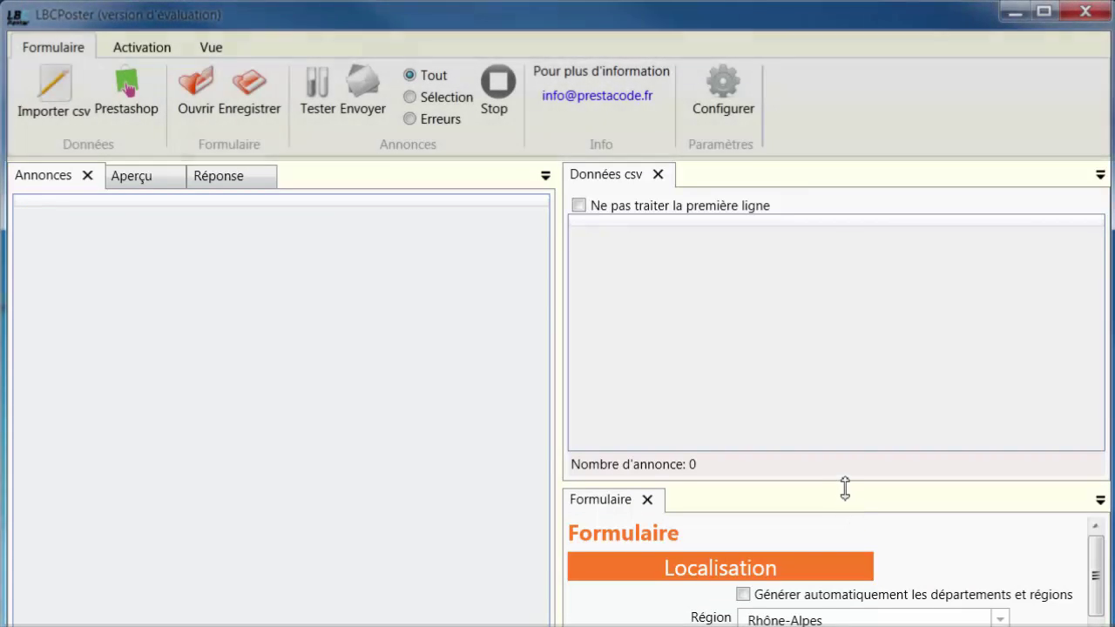
Step: Close the Formulaire pane, display it again, and dock it as a tab alongside Annonces, Aperçu and Réponse
left_click(647, 502)
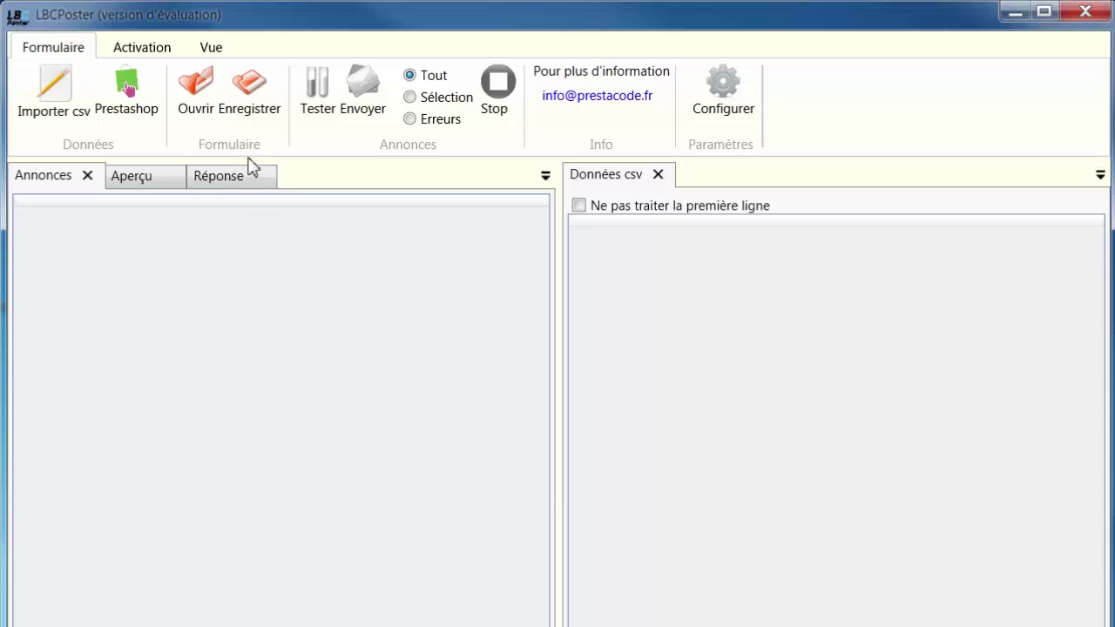
left_click(211, 48)
left_click(146, 81)
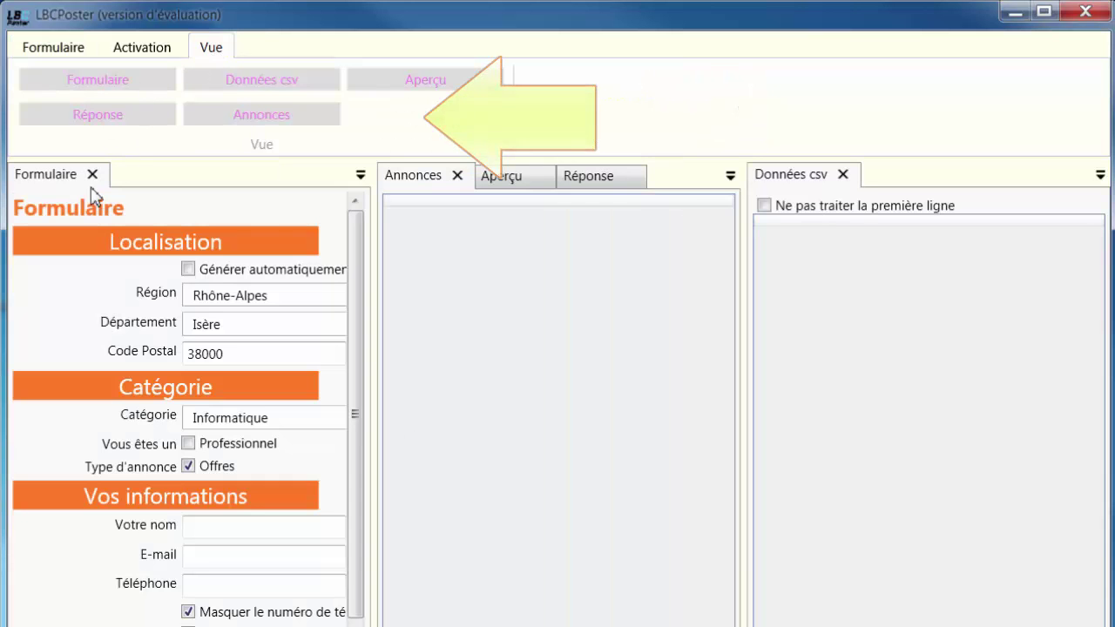
left_click_drag(46, 177, 568, 490)
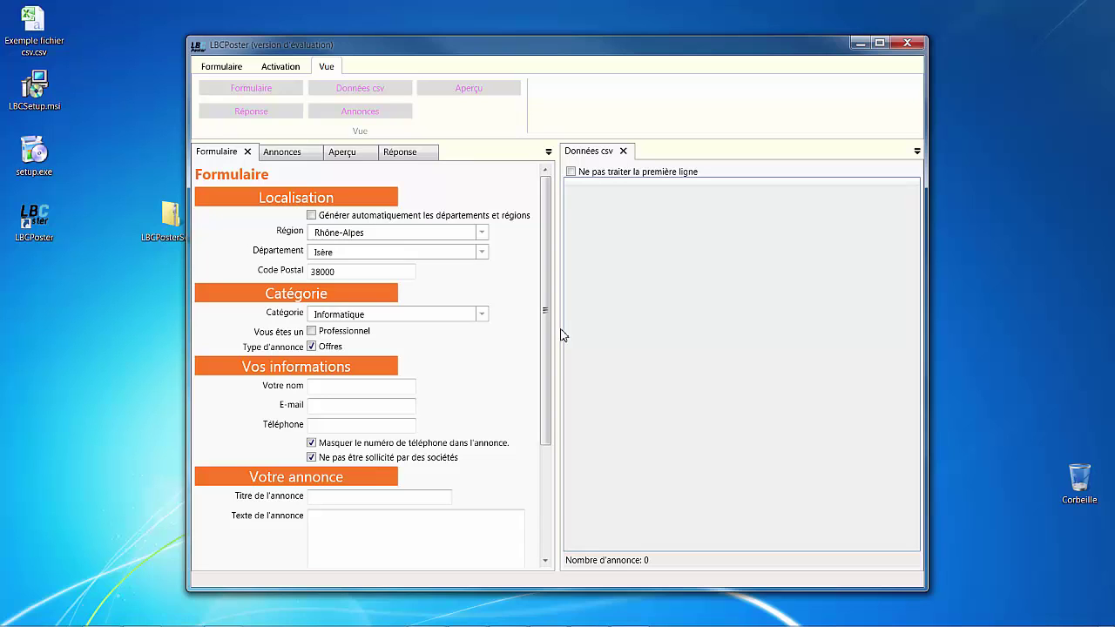
Step: Open the desktop file Exemple fichier csv.csv in Excel
left_click(41, 42)
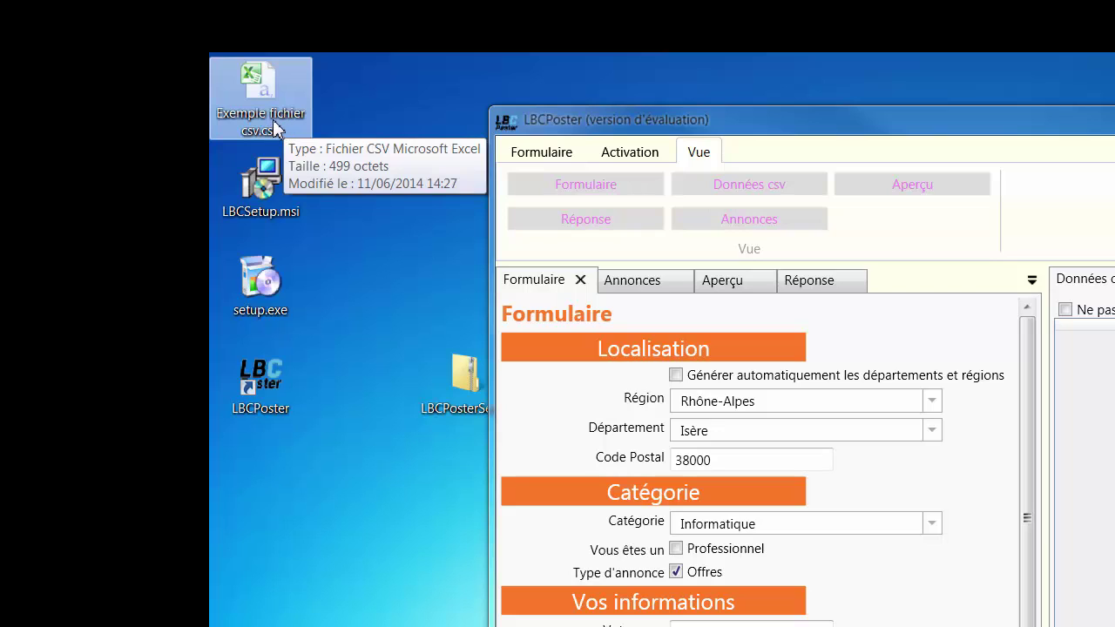
right_click(274, 129)
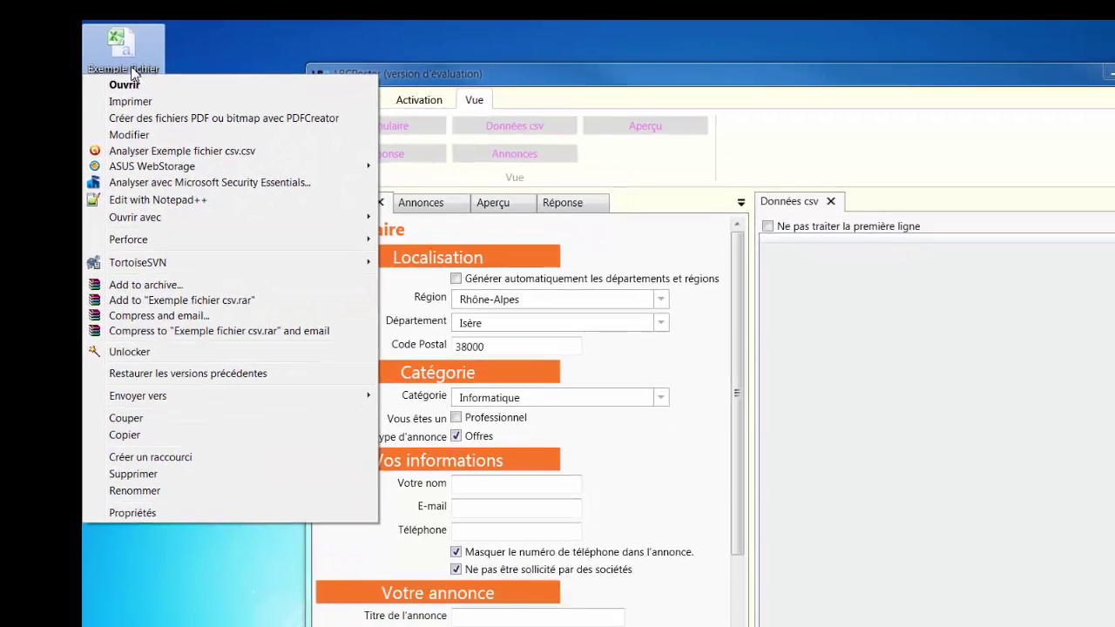
left_click(288, 134)
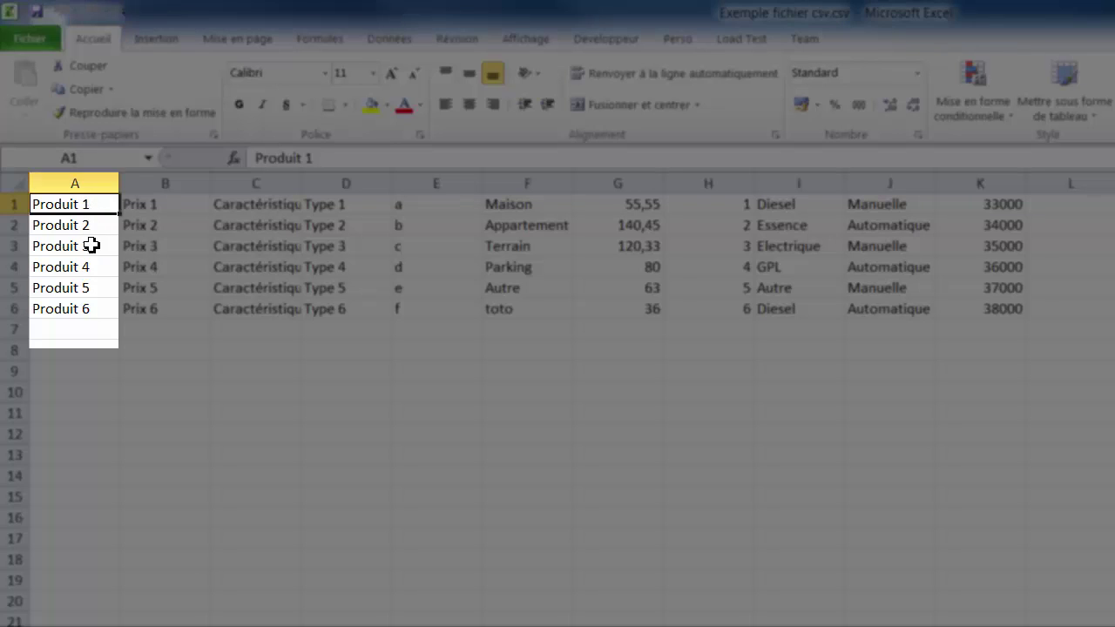
Step: Examine the product names in column A and the prices in column B
left_click(90, 222)
left_click(86, 247)
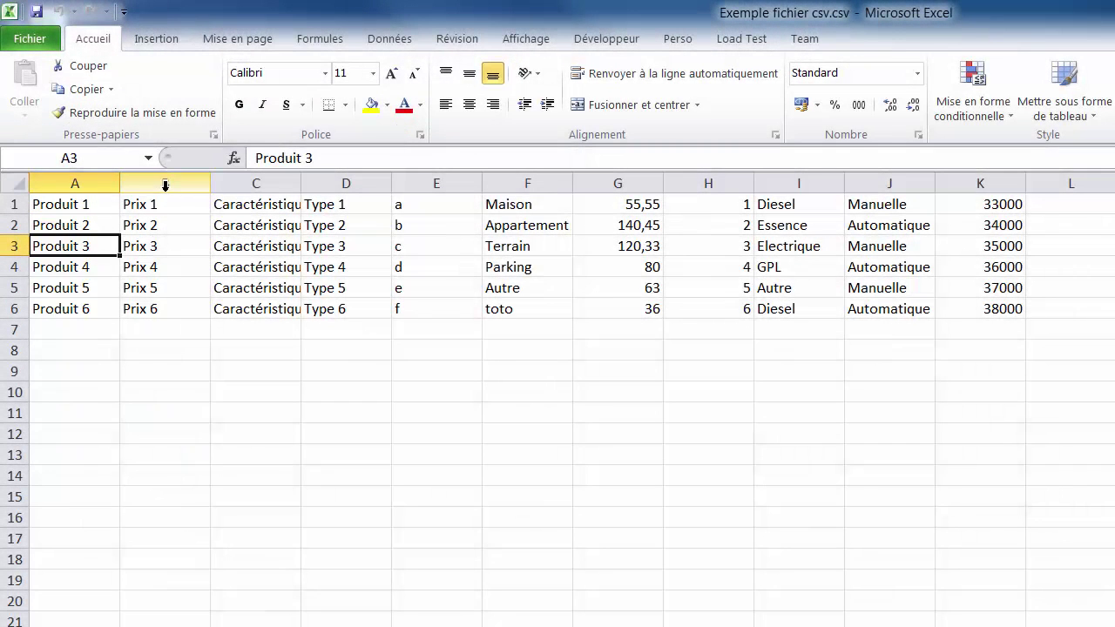
left_click(159, 208)
left_click(160, 229)
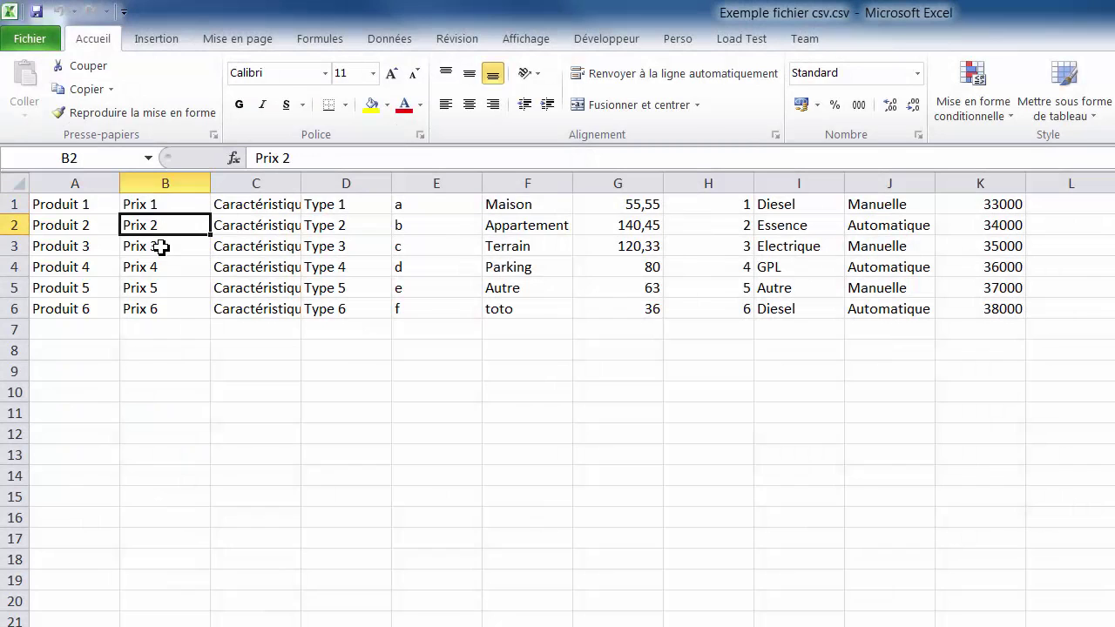
left_click(162, 248)
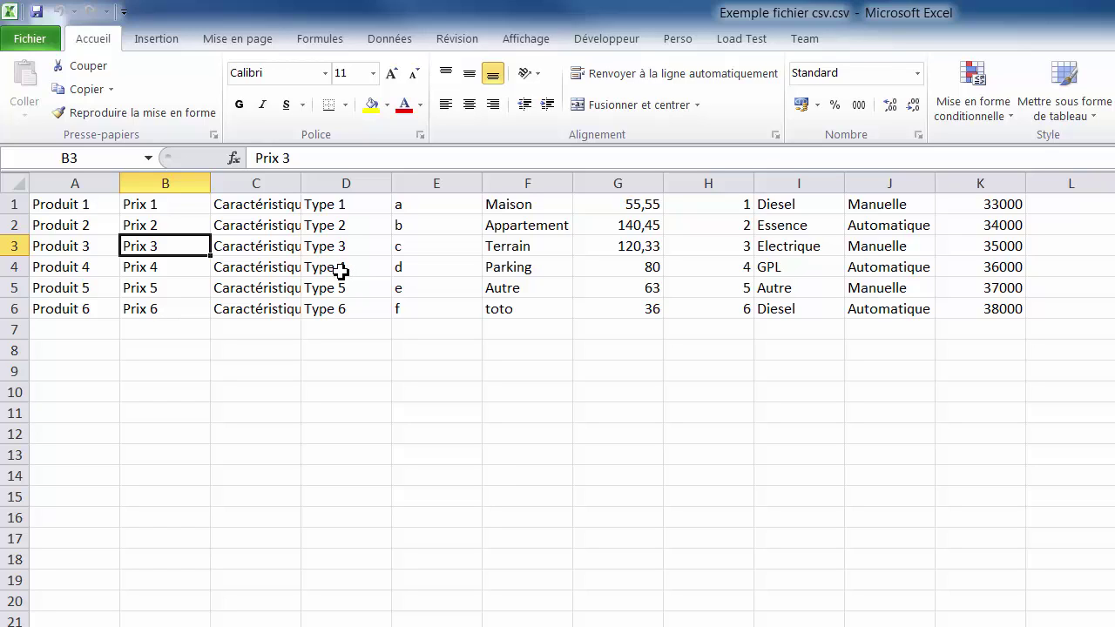
Step: Add a new product in row 7 with Ipod in A7, 90 in B7 and Dernier Ipod in C7
left_click(93, 310)
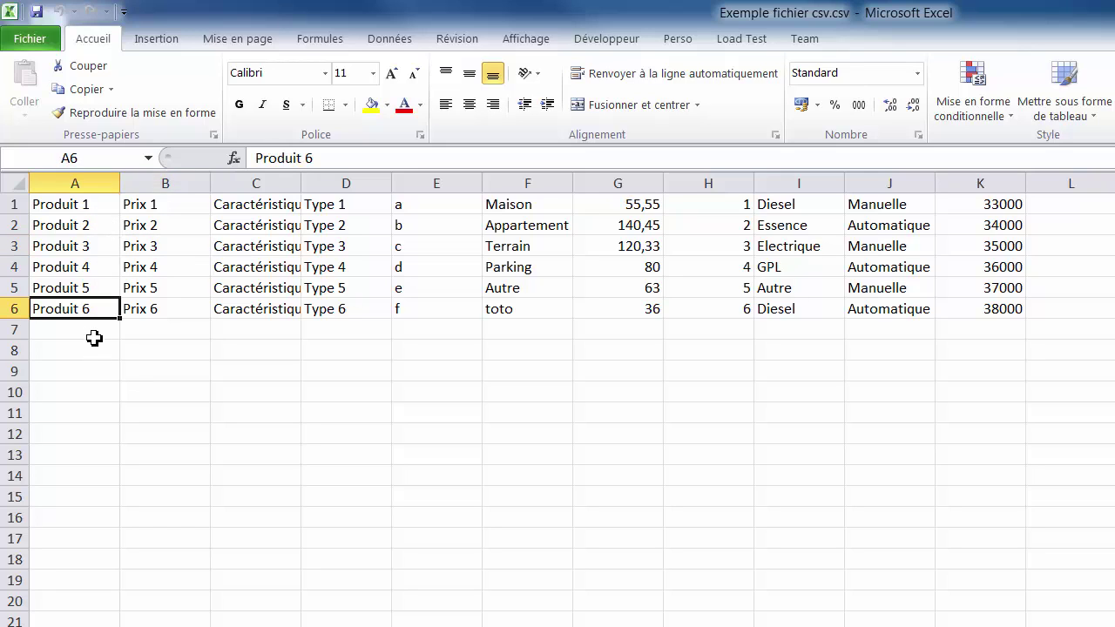
left_click(96, 332)
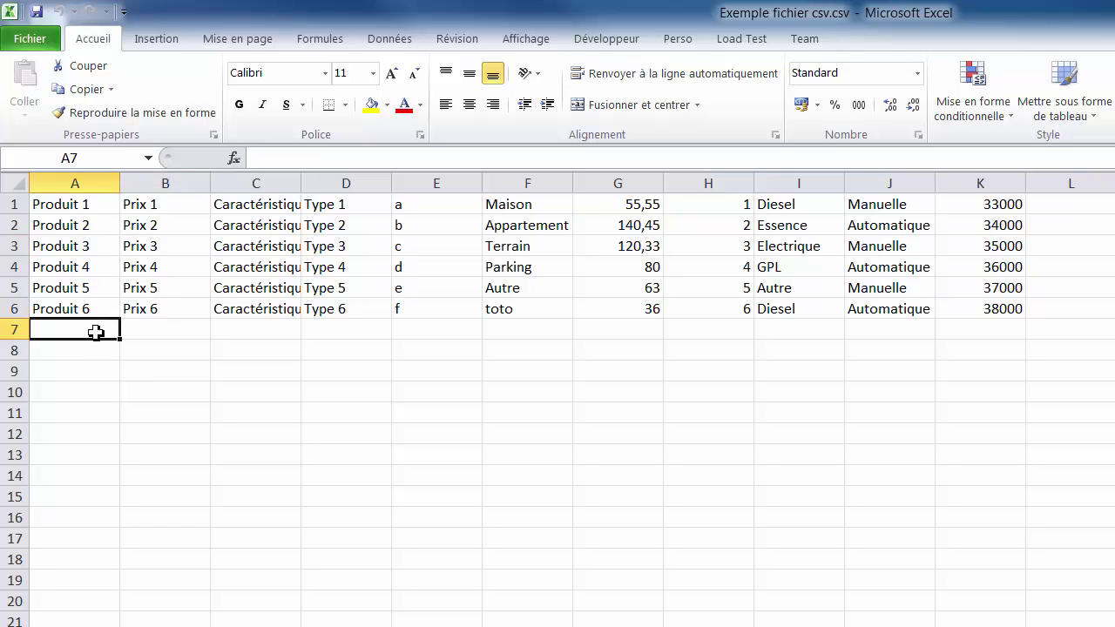
type("l")
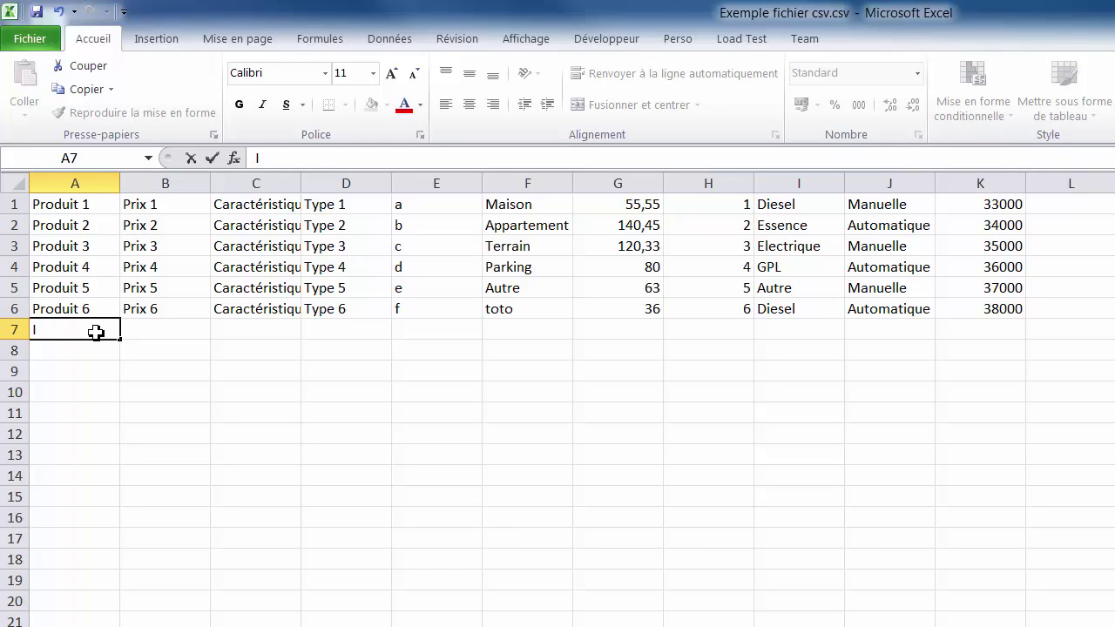
type("pod")
key("Tab")
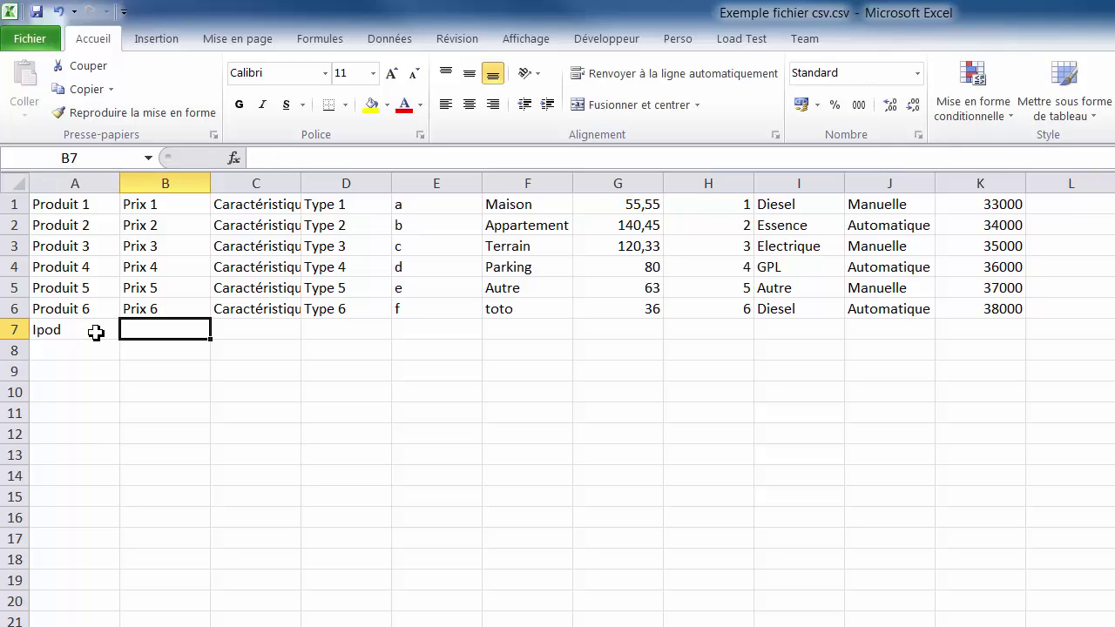
type("90")
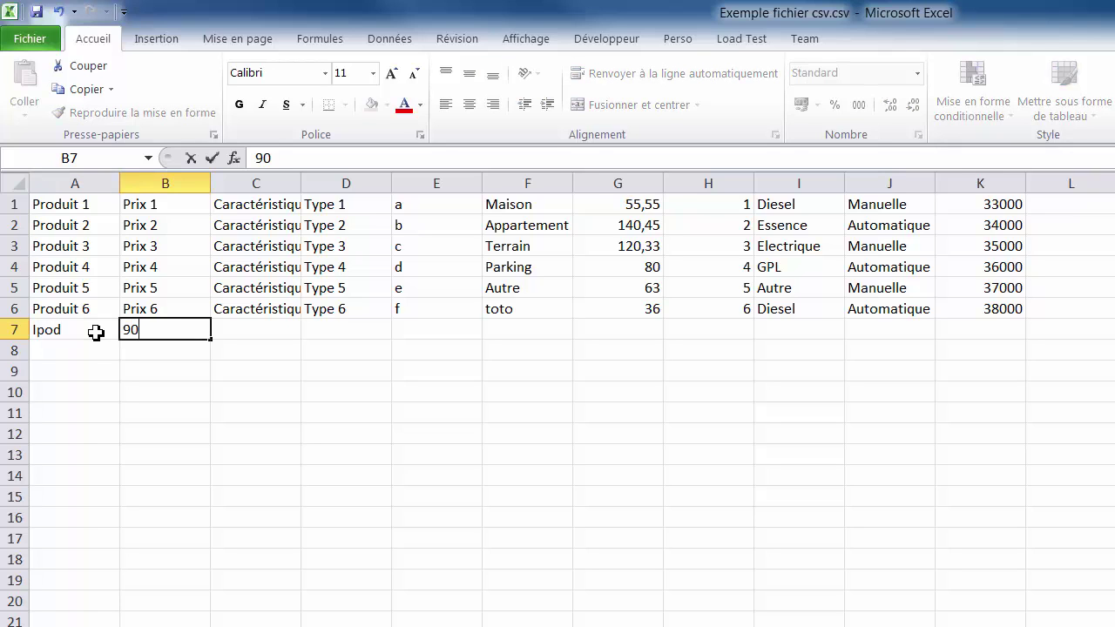
key("Tab")
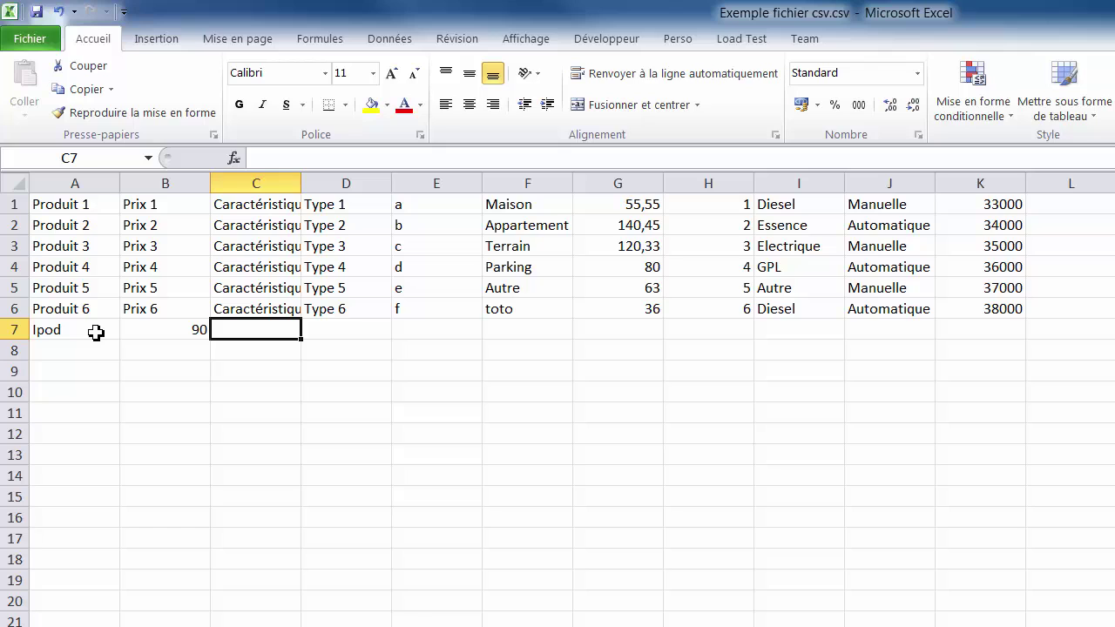
type("Dernier ")
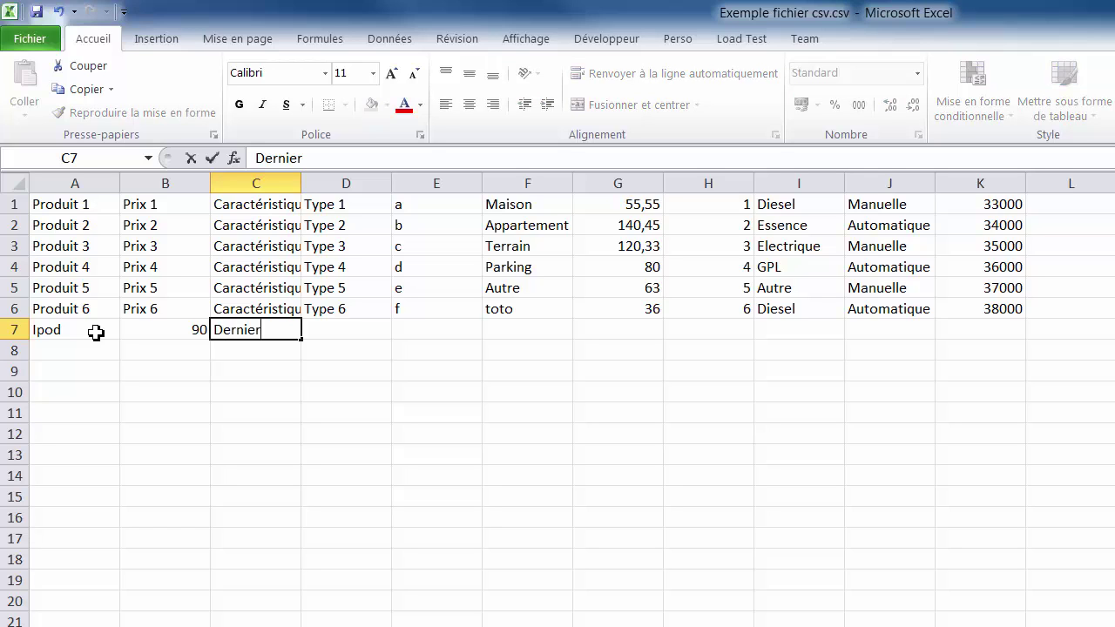
type("Ipod")
key("Tab")
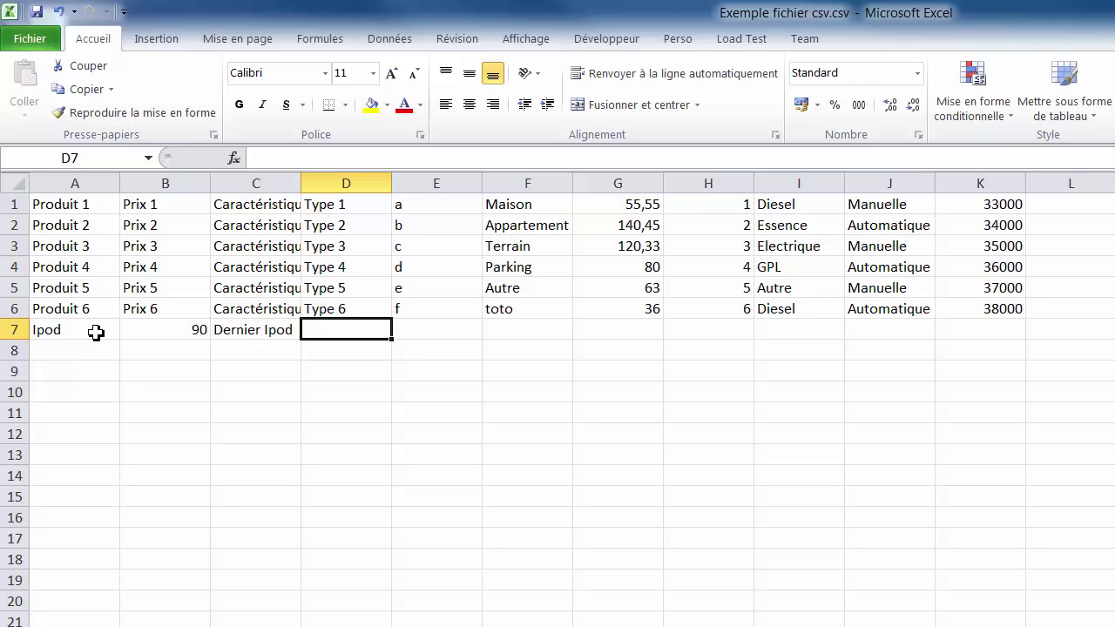
Step: Complete row 7 by extending the Type series from D6 into D7 and entering Apple in E7 and 120 in F7
left_click(335, 308)
left_click_drag(391, 321, 393, 338)
left_click(473, 311)
left_click(460, 329)
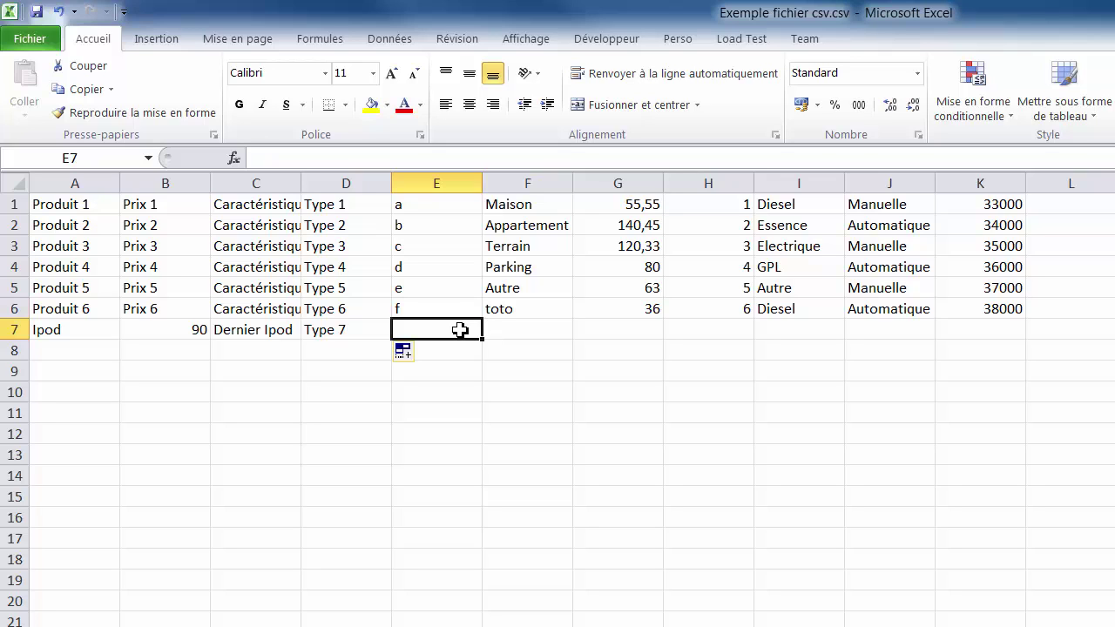
type("Apple")
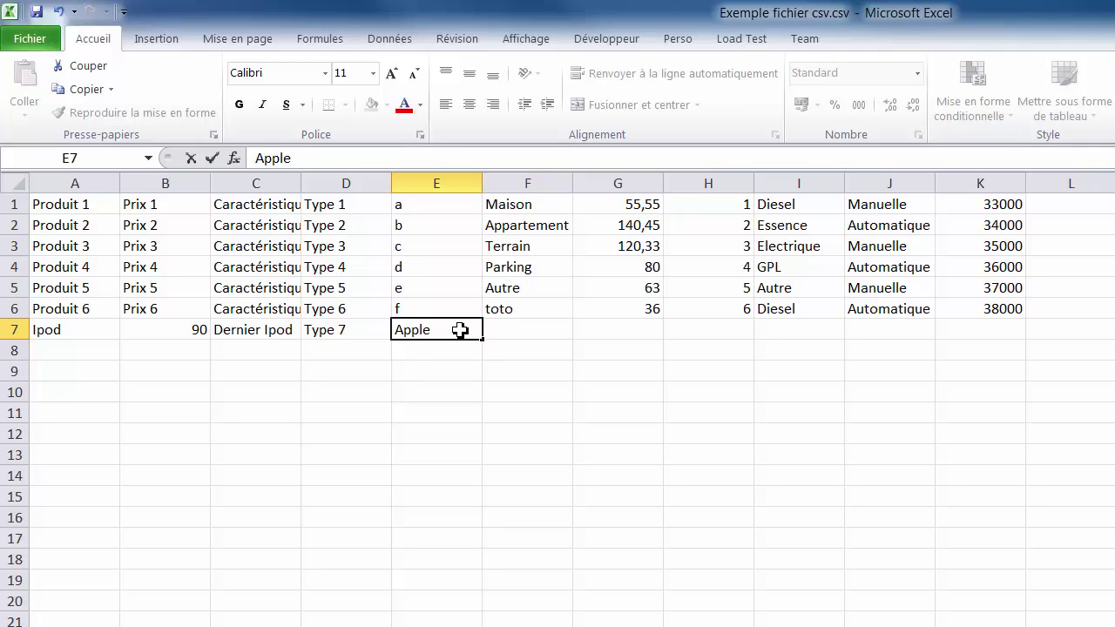
left_click(520, 336)
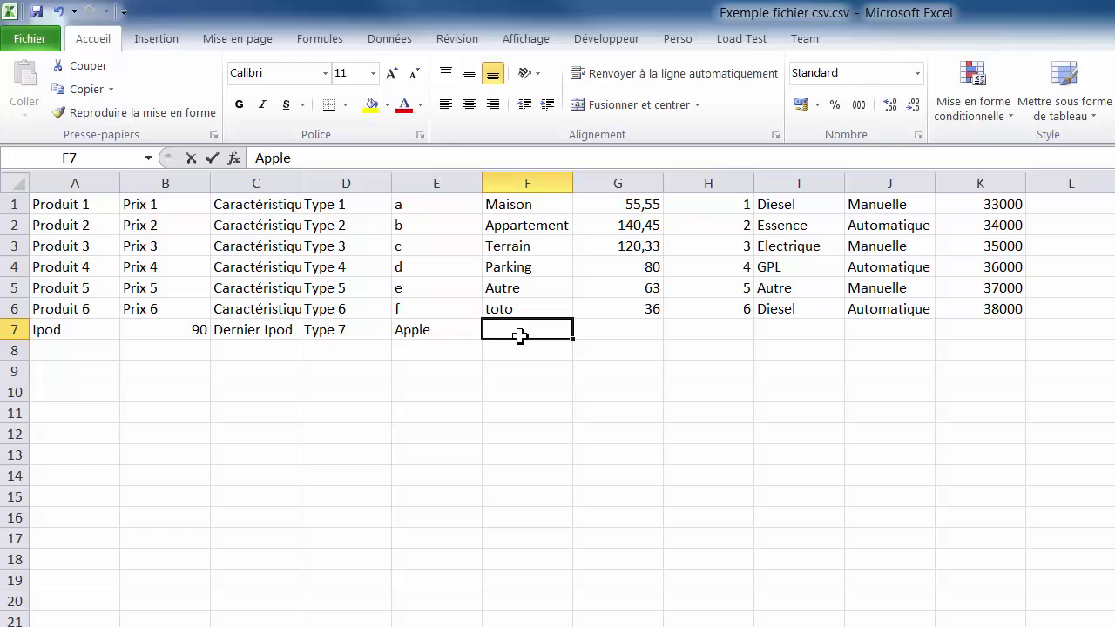
type("120")
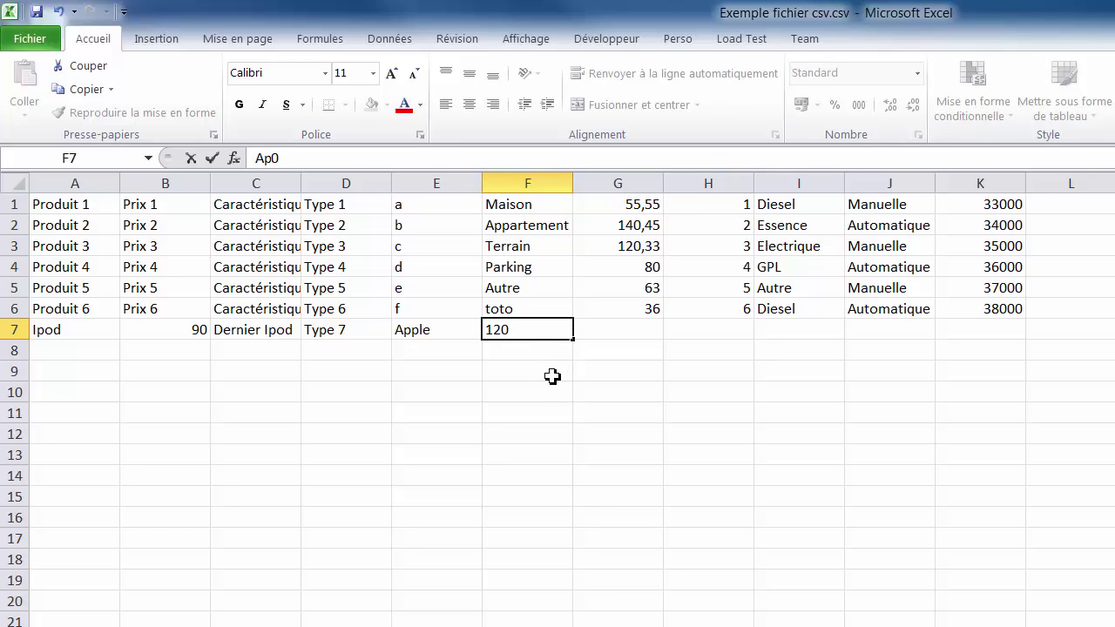
left_click(508, 388)
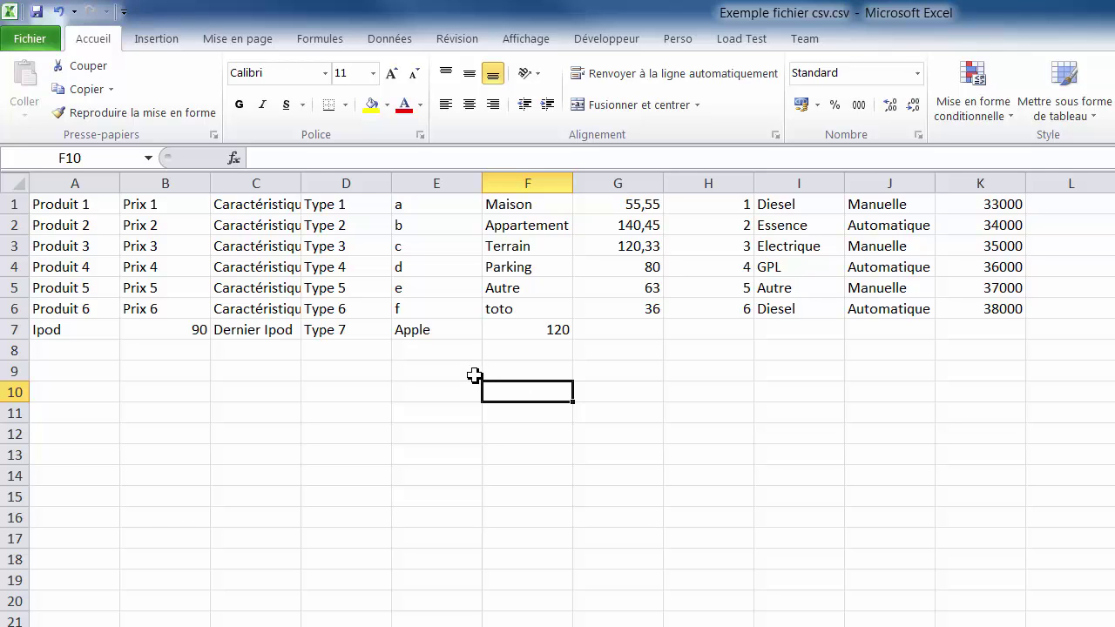
Step: Save the sheet as Mes produits.csv, keeping the semicolon-separated CSV format, and close Excel without saving further changes
left_click(31, 39)
left_click(57, 103)
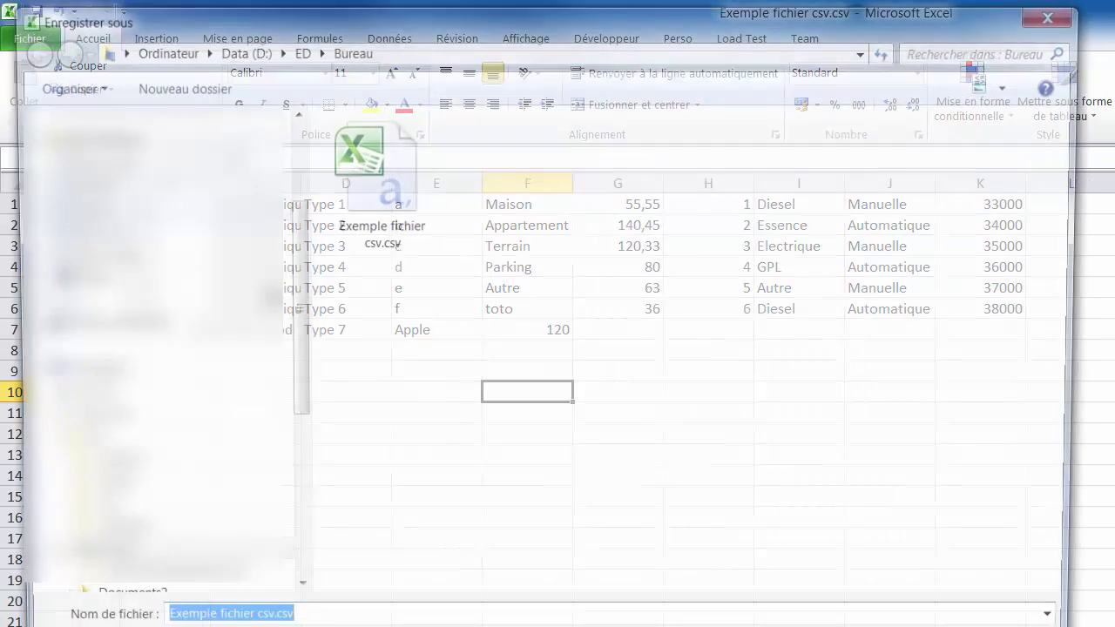
left_click(263, 590)
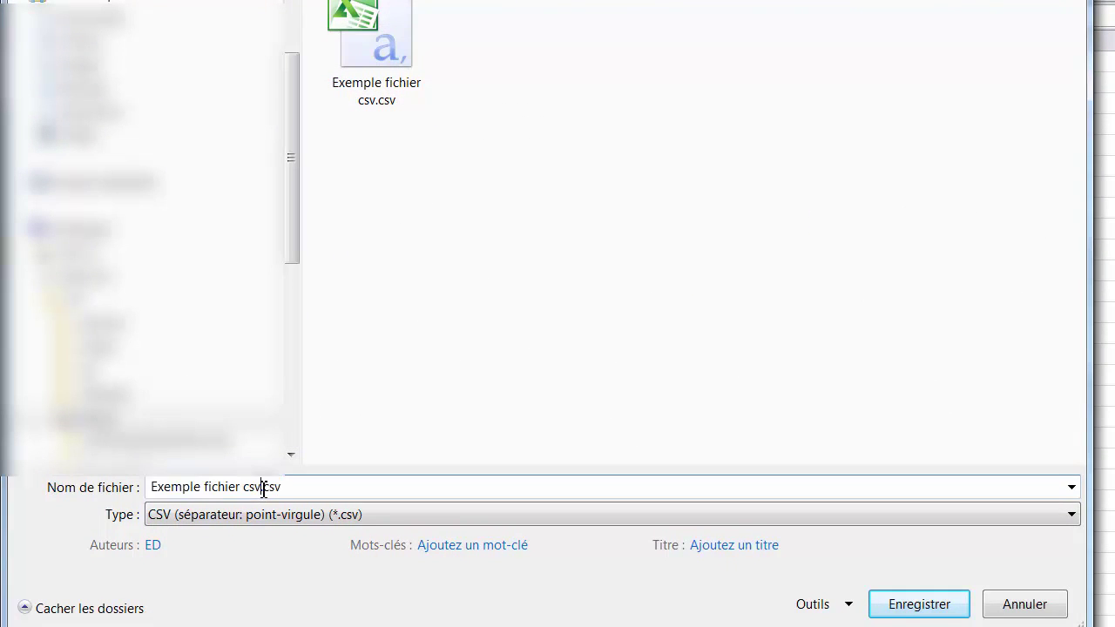
left_click_drag(263, 489, 109, 494)
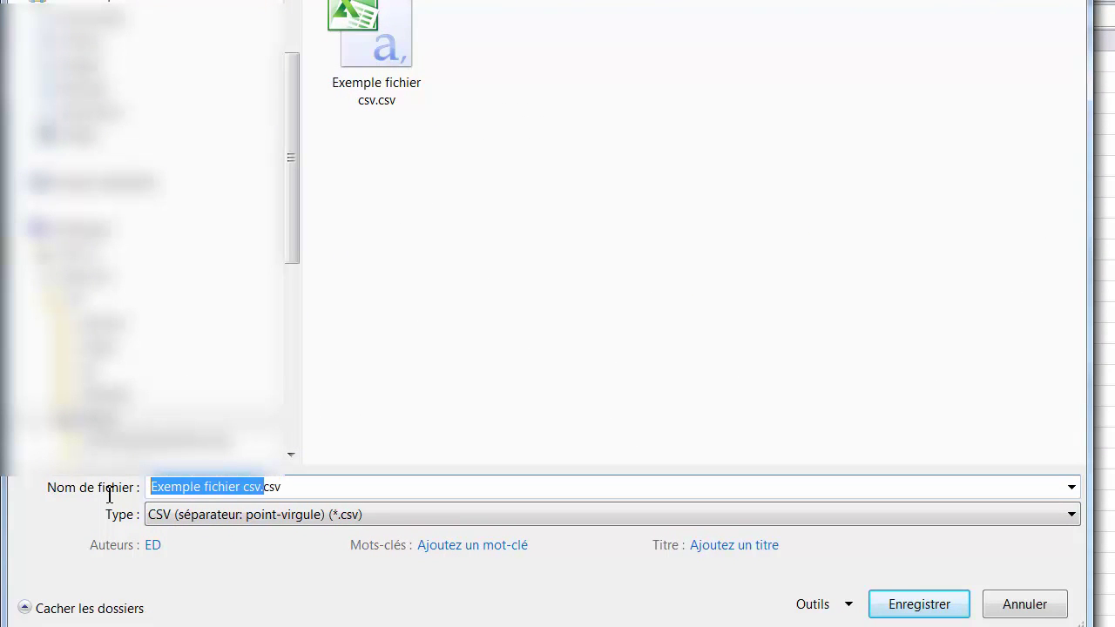
type("Mes pr")
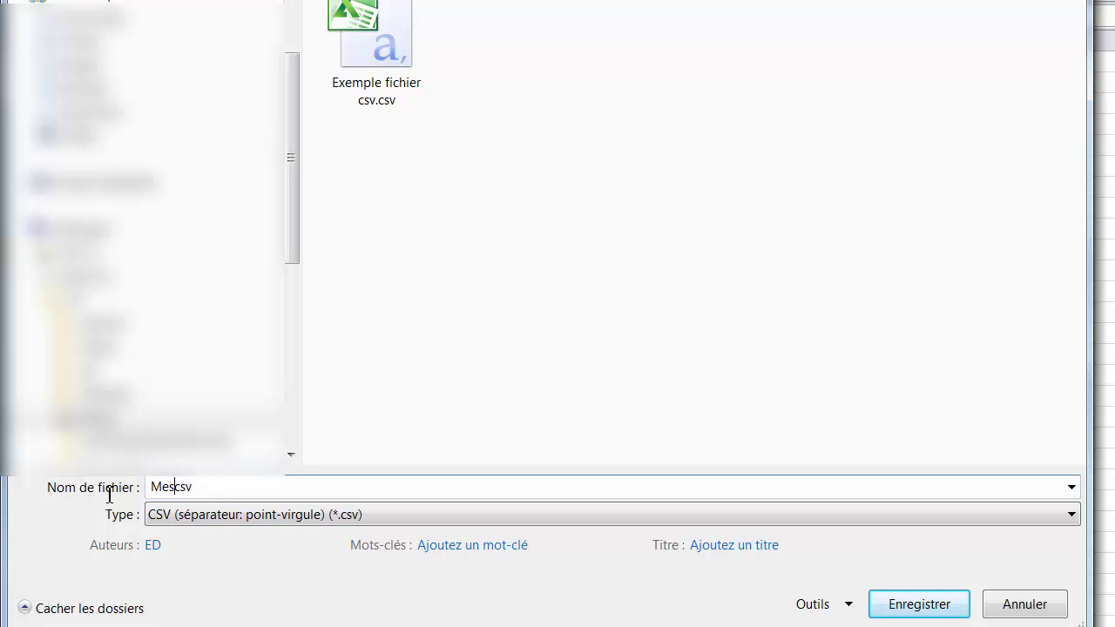
type("oduits.")
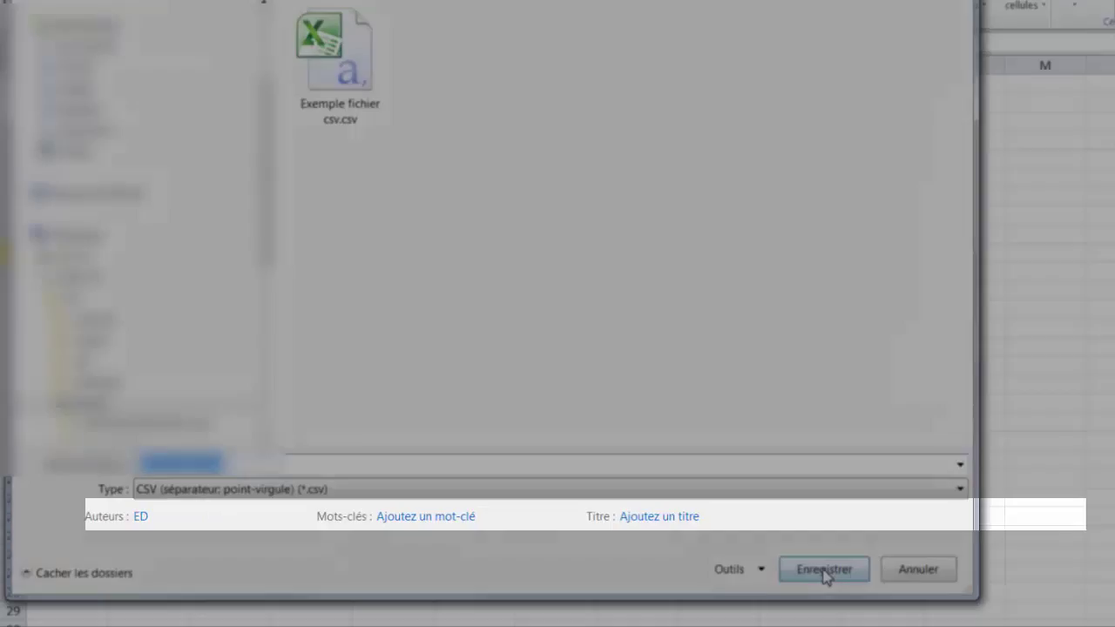
left_click(911, 610)
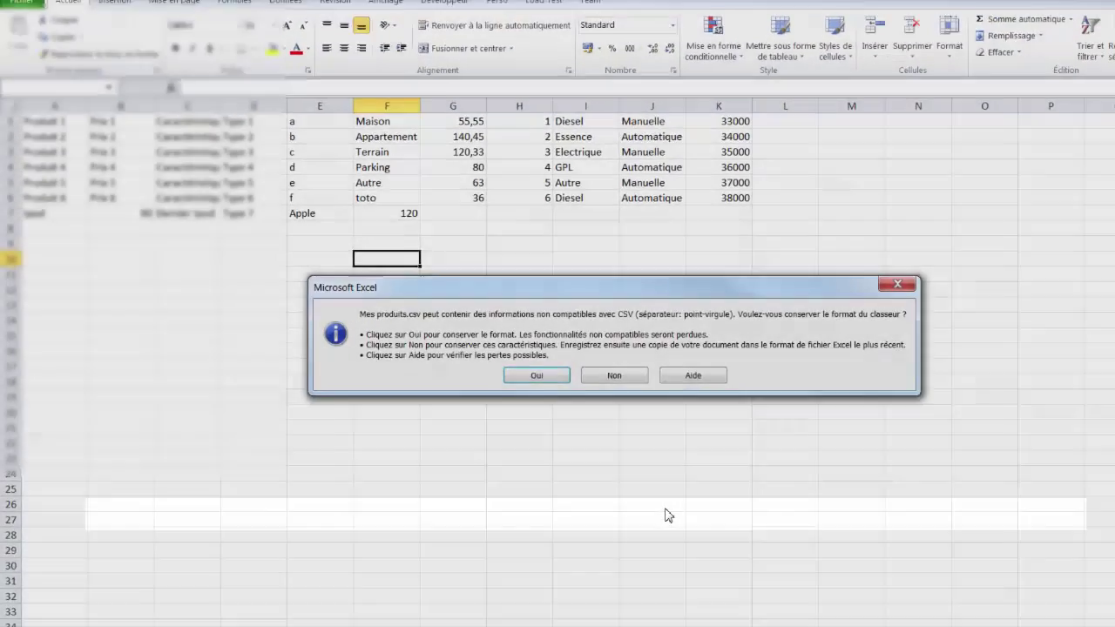
left_click(489, 367)
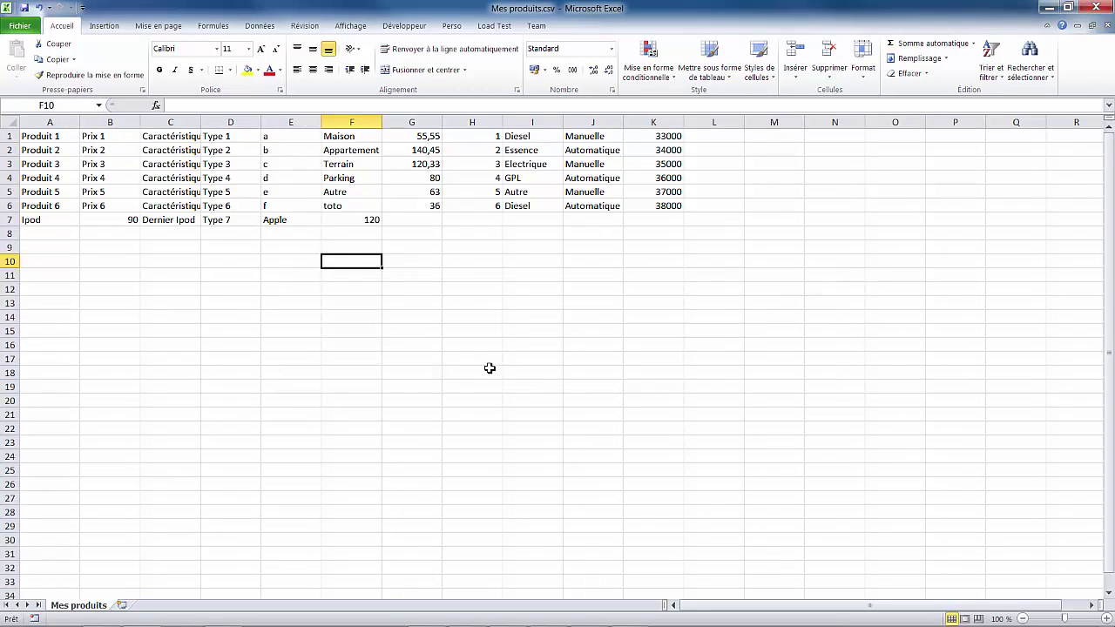
left_click(1108, 9)
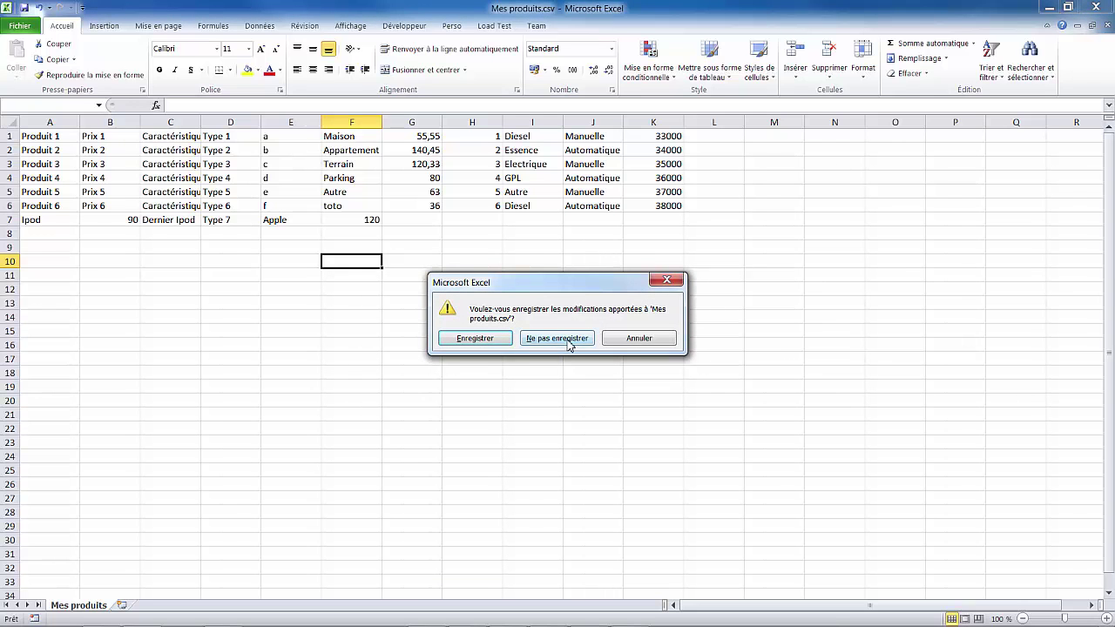
left_click(568, 341)
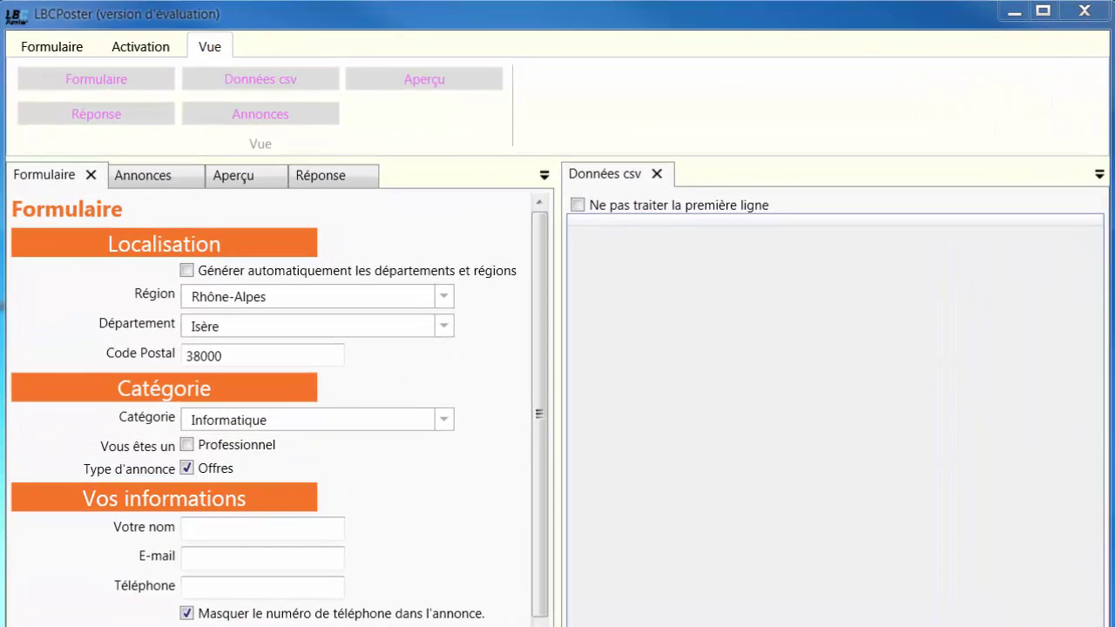
Step: Import the Mes produits.csv file from the Bureau folder into LBCPoster
left_click(58, 50)
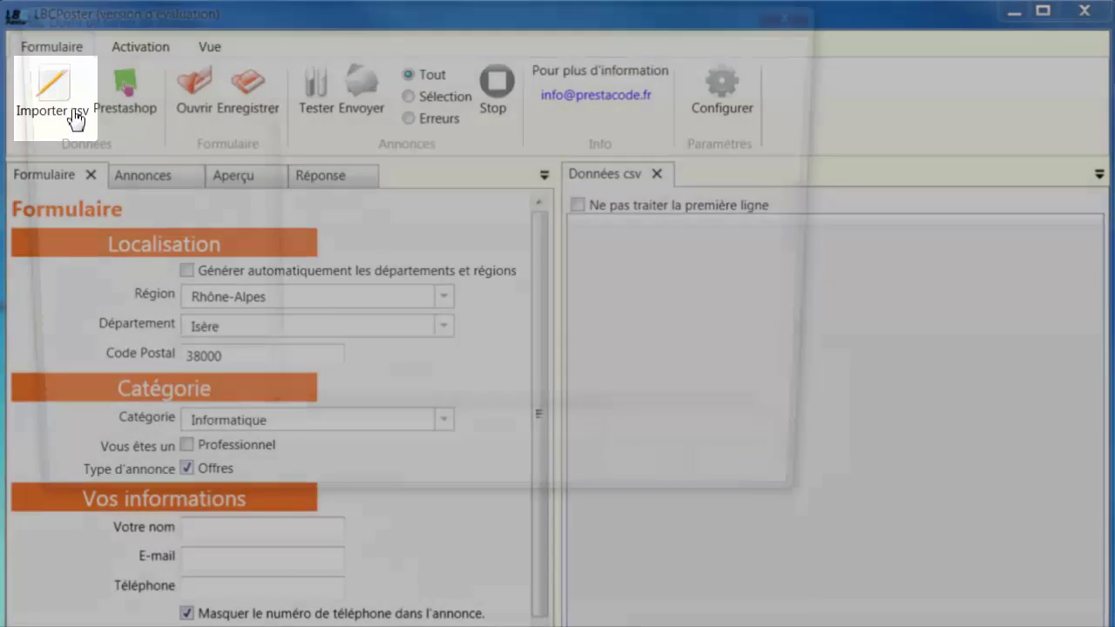
left_click(75, 116)
scroll(94, 122, "down", 4)
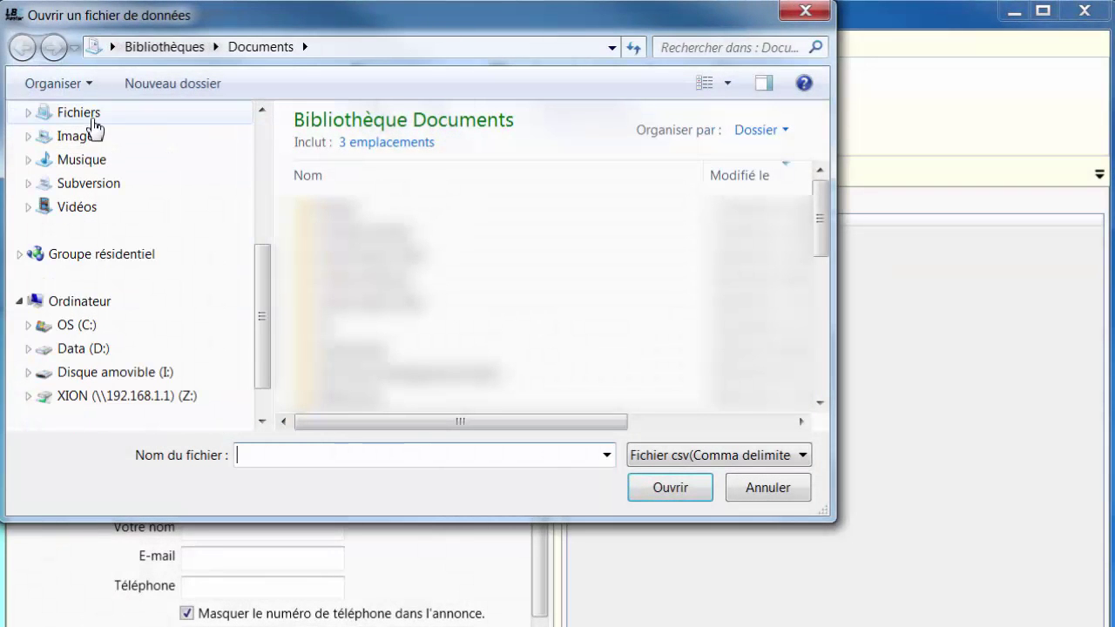
scroll(157, 165, "up", 1)
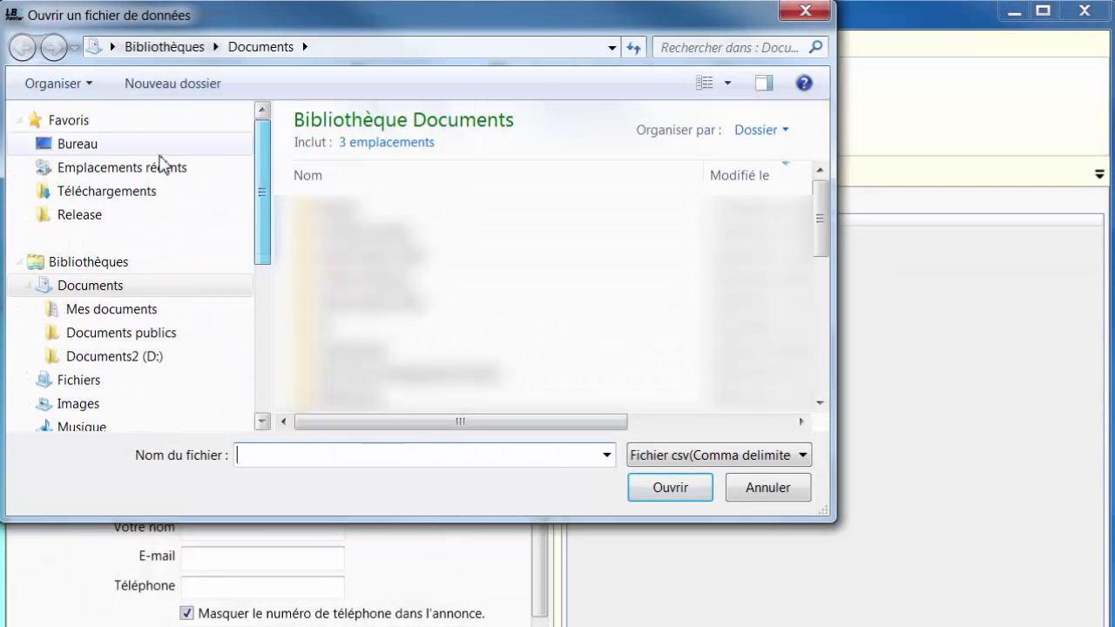
left_click(75, 145)
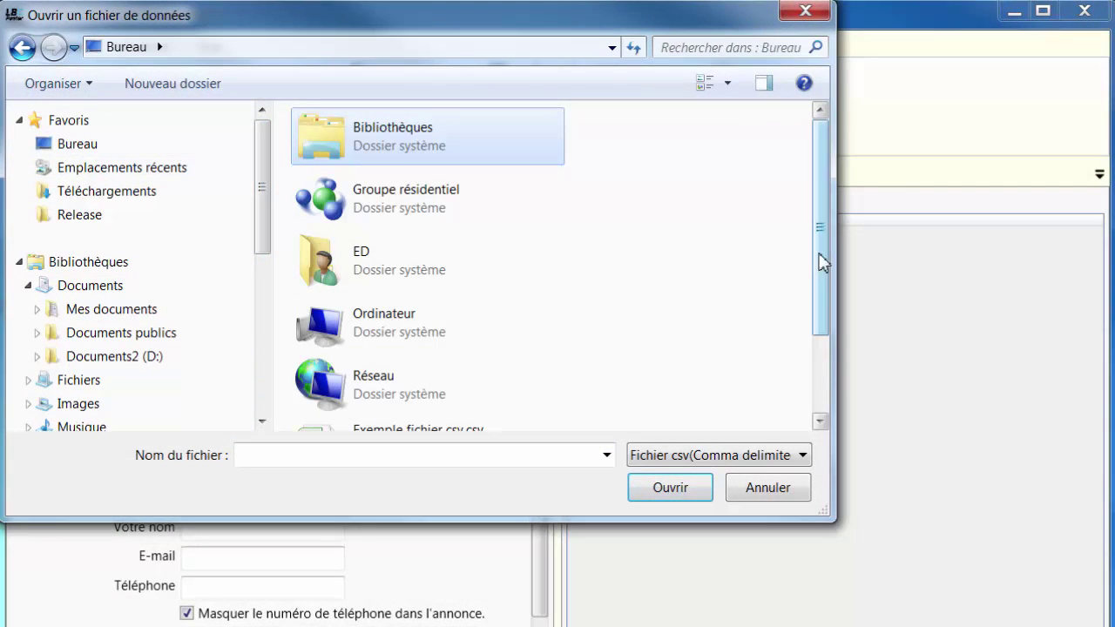
left_click_drag(821, 262, 789, 391)
double_click(444, 399)
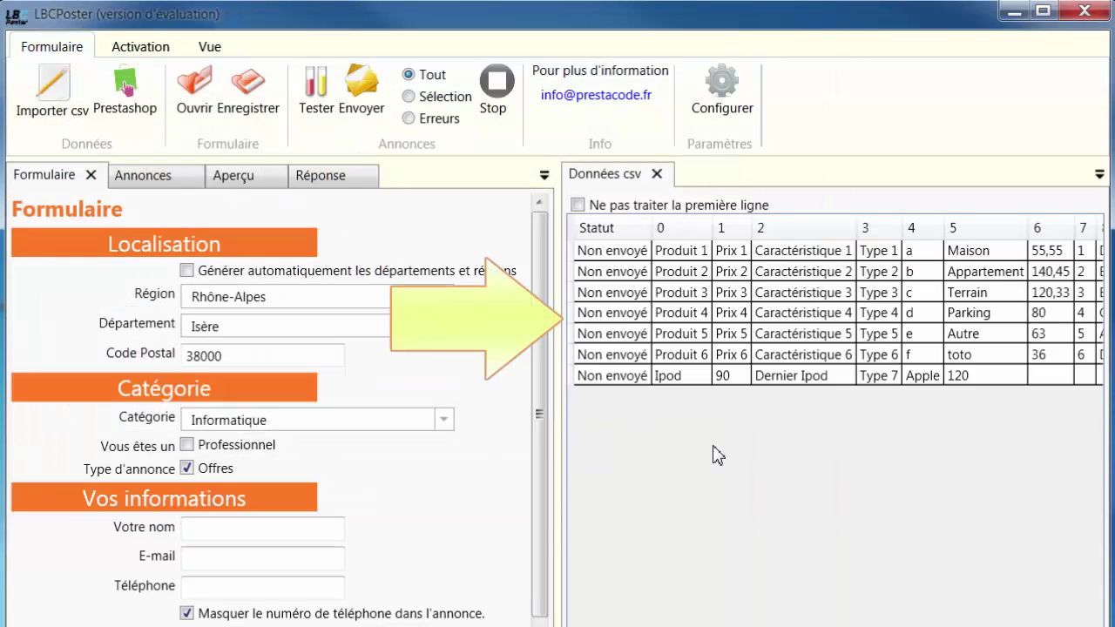
Step: Examine the imported Ipod row and the Statut column in the Données csv table
left_click(686, 381)
left_click(725, 383)
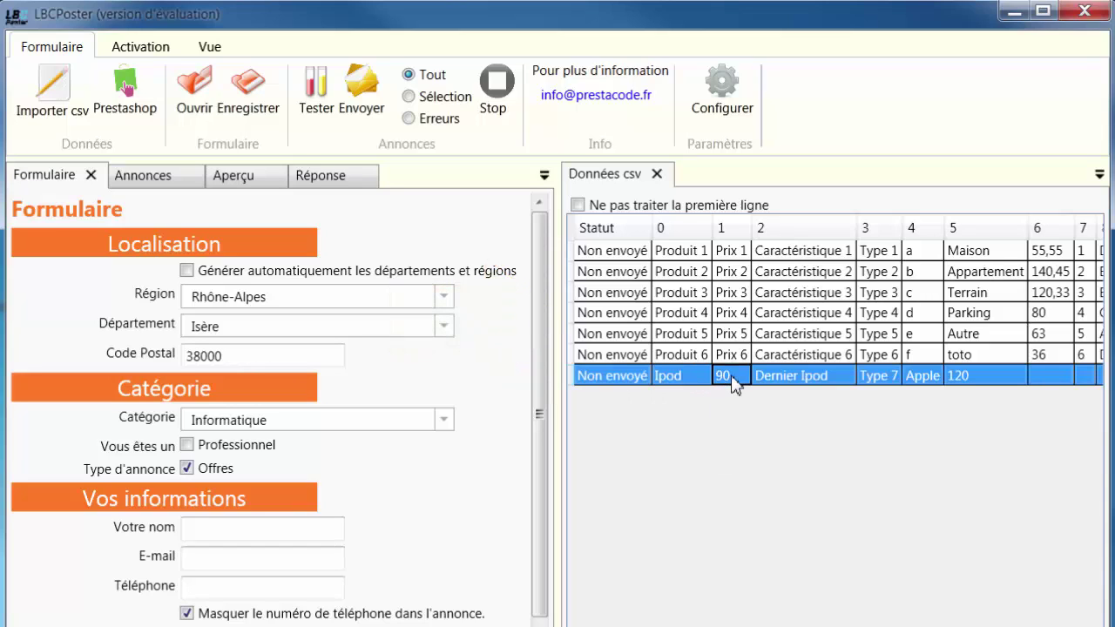
left_click(781, 388)
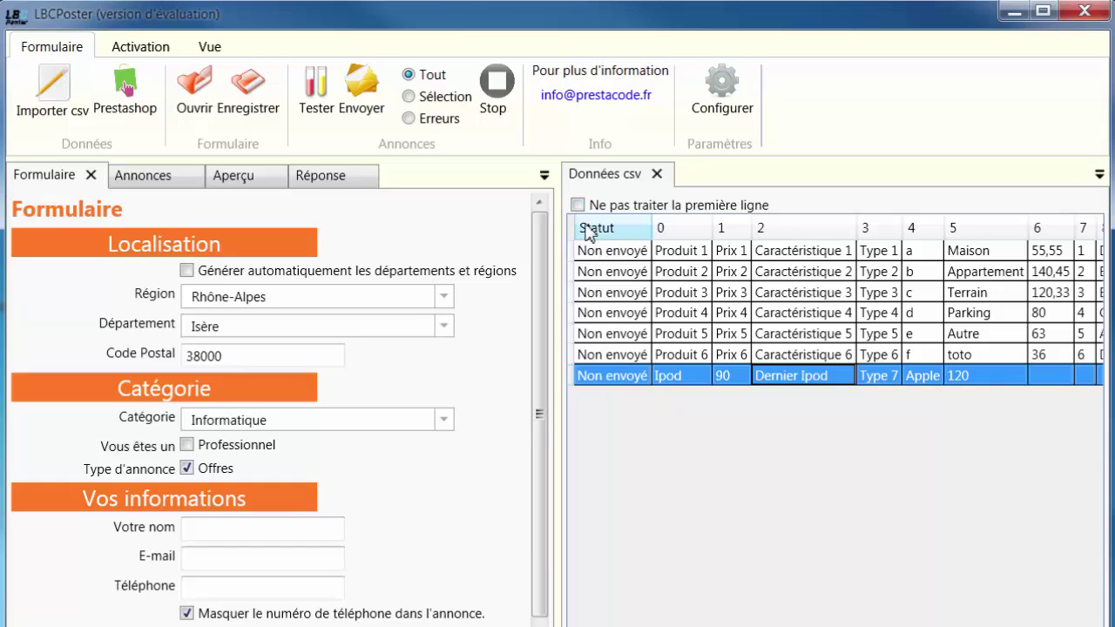
left_click(634, 293)
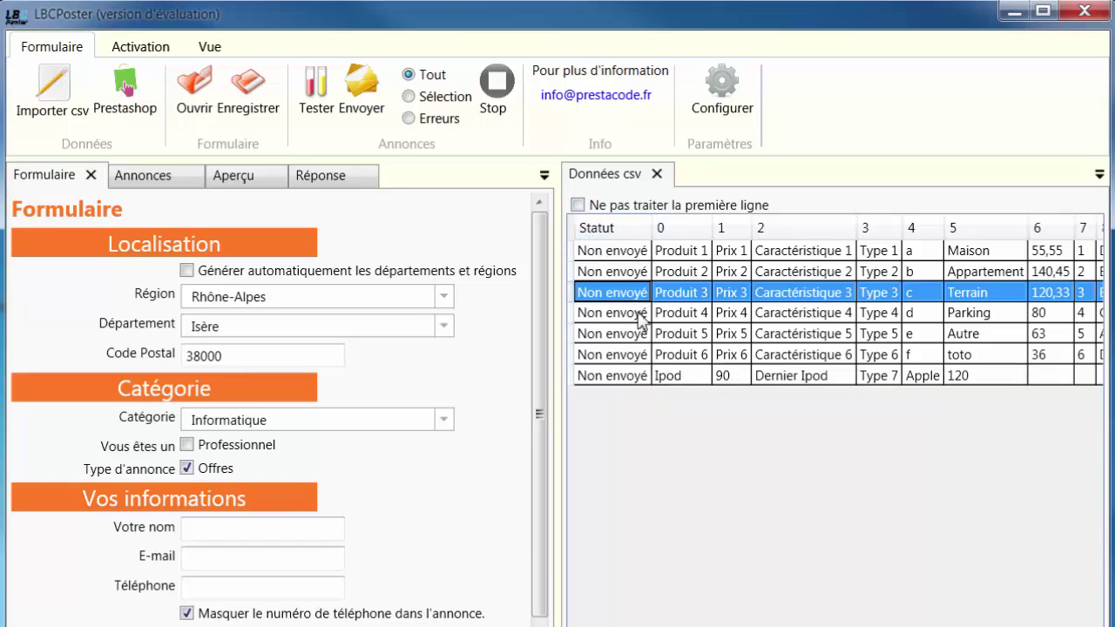